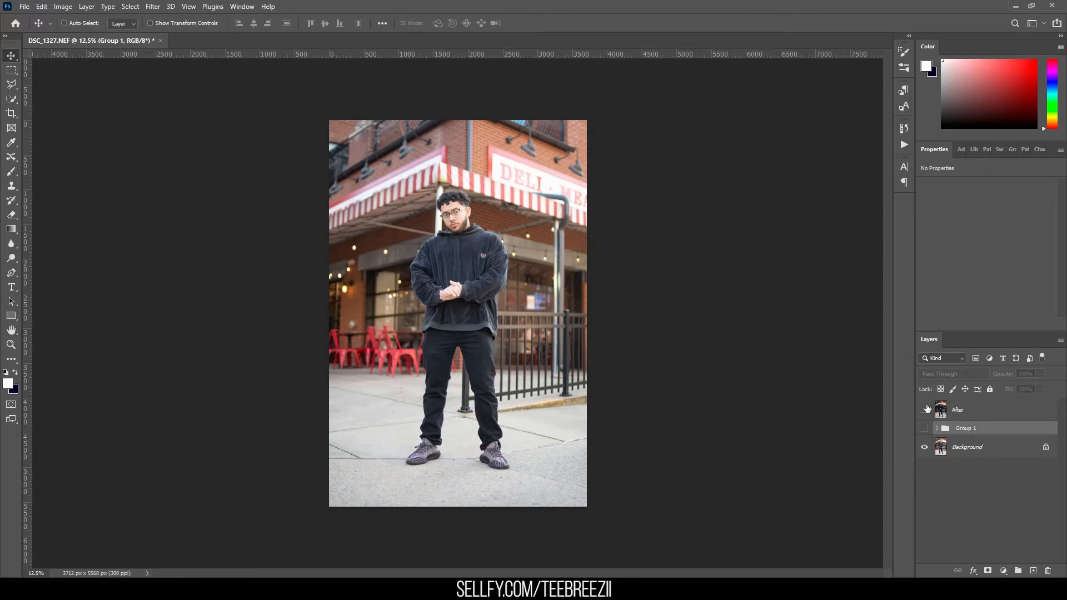
# Show and expand Group 1, and hide its Color Lookup 1, Hue/Saturation 1 and Curves 2 layers.
pyautogui.click(925, 429)
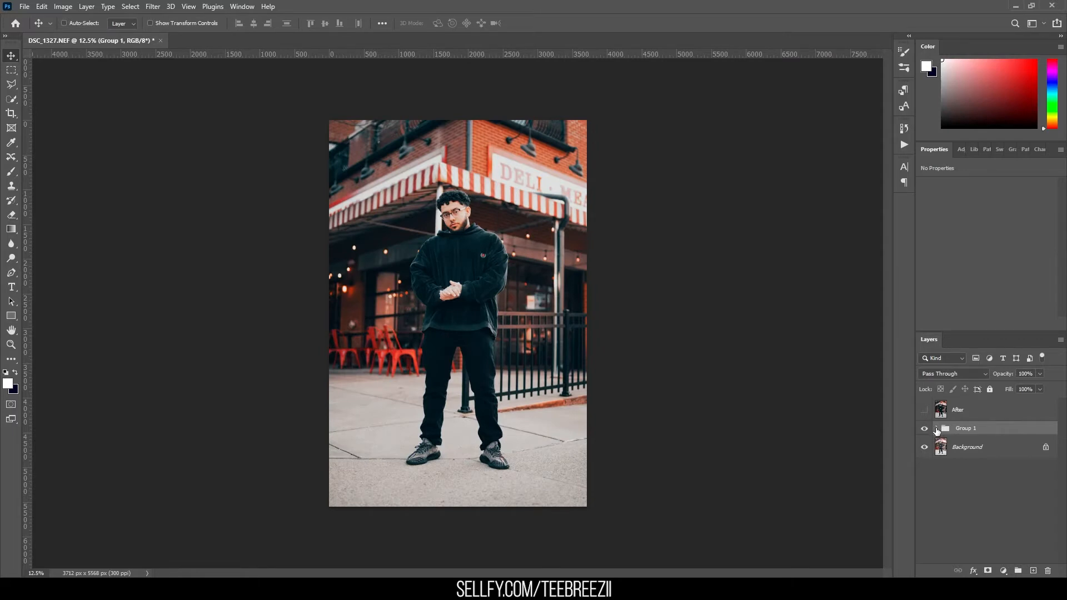
pyautogui.click(936, 428)
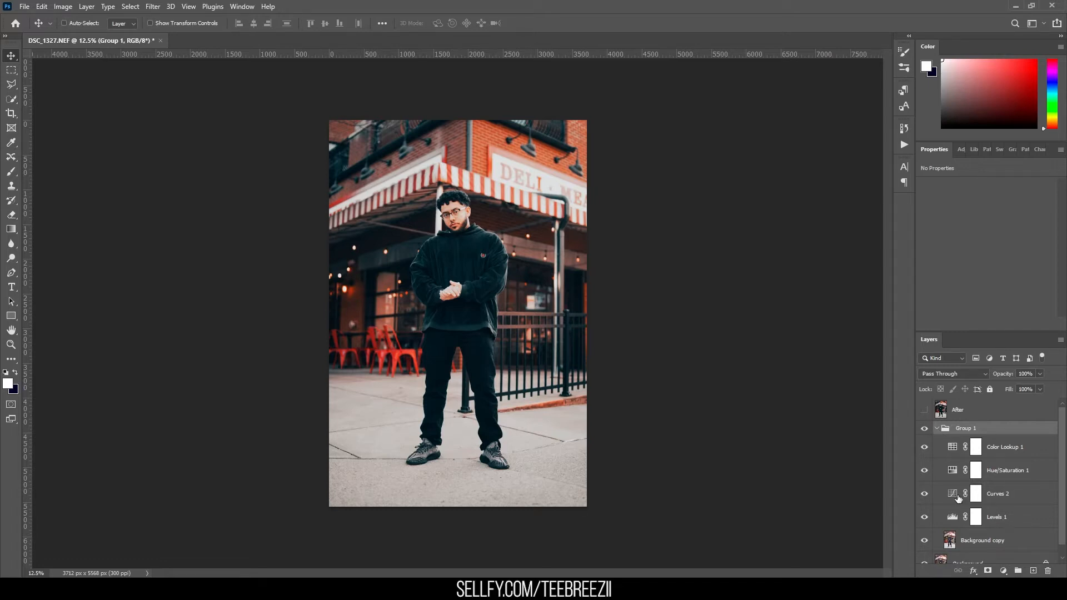
pyautogui.click(925, 448)
pyautogui.click(925, 472)
pyautogui.click(925, 494)
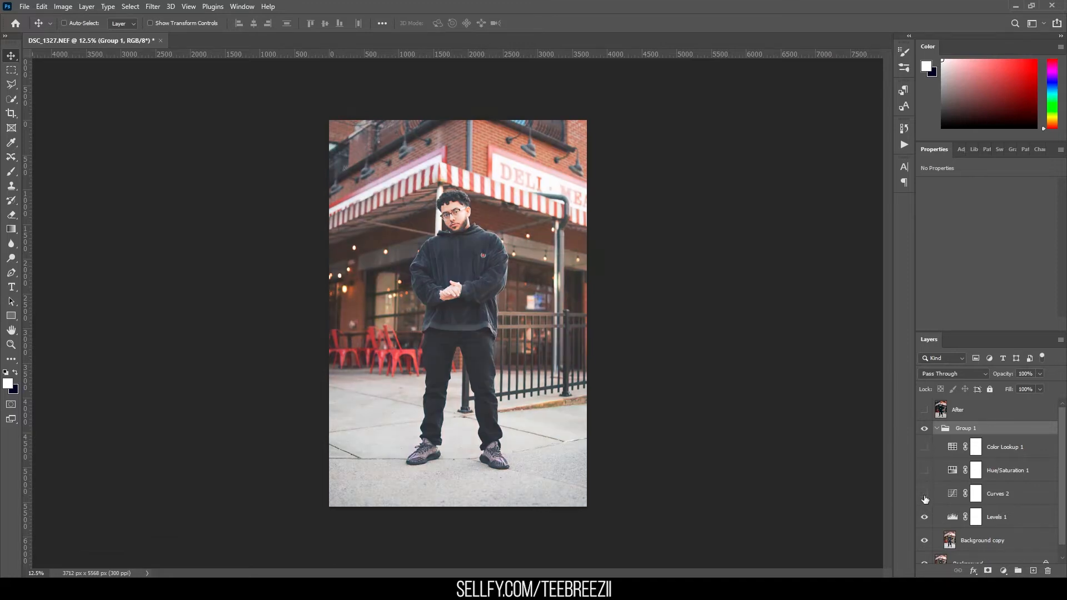
# Try adding a new Levels adjustment layer directly above Levels 1, and delete it again.
pyautogui.click(1024, 518)
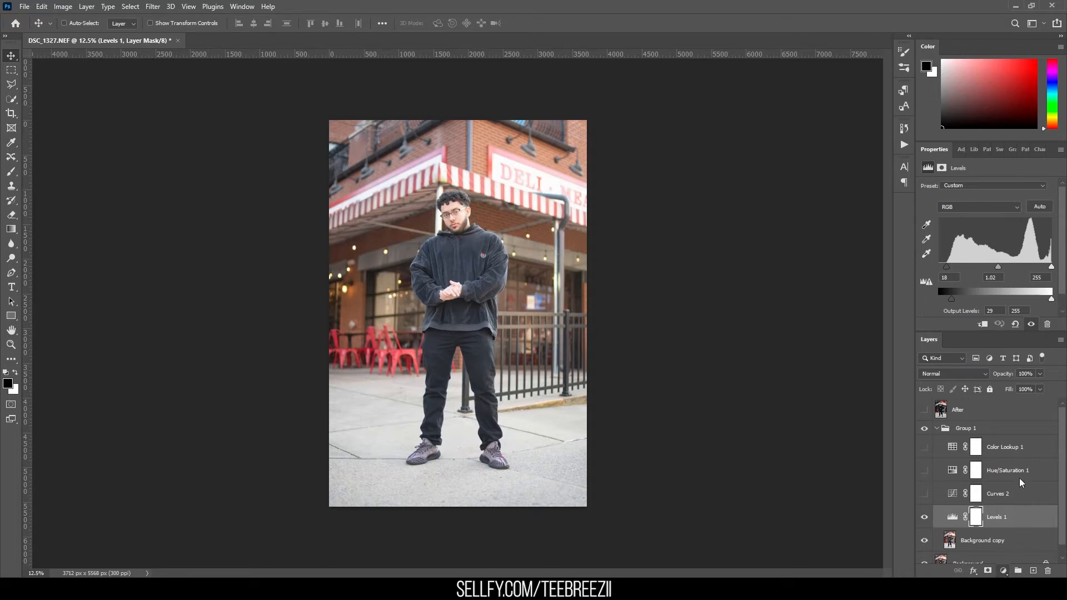
pyautogui.click(1011, 422)
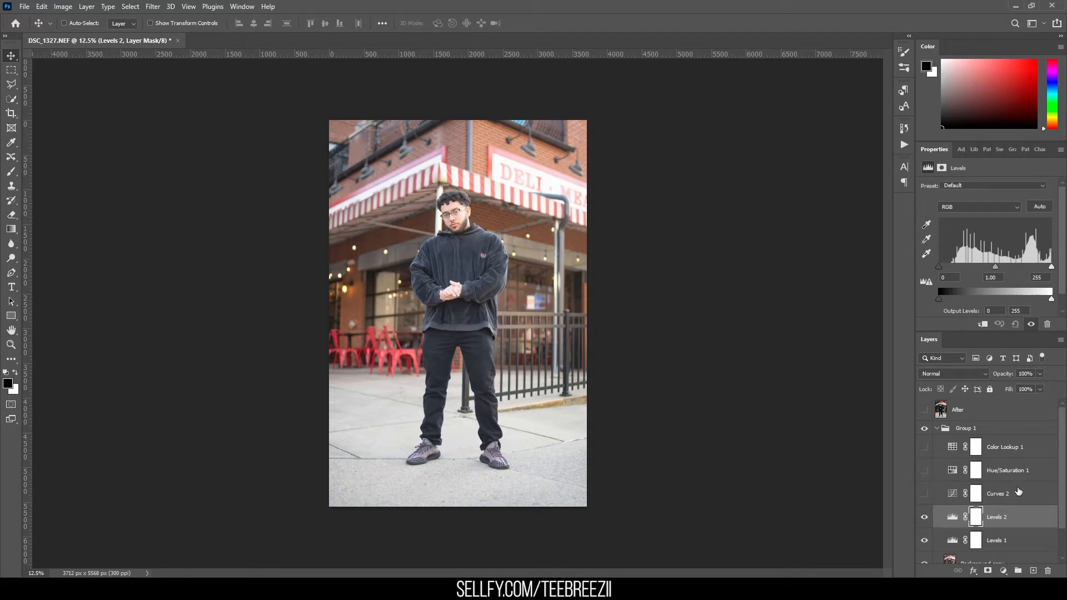
pyautogui.press('Delete')
pyautogui.press('Delete')
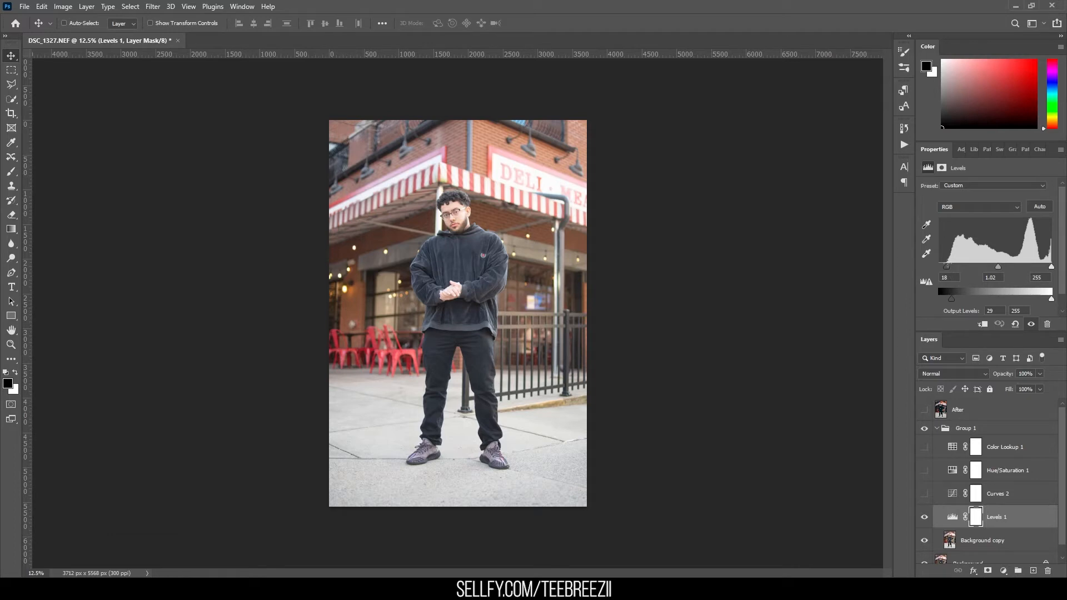
# Try shifting the black input and black output levels of Levels 1, and undo the changes.
pyautogui.moveTo(947, 265)
pyautogui.mouseDown()
pyautogui.moveTo(937, 265)
pyautogui.moveTo(948, 266)
pyautogui.mouseUp()
pyautogui.click(947, 266)
pyautogui.moveTo(949, 298)
pyautogui.mouseDown()
pyautogui.moveTo(934, 298)
pyautogui.moveTo(953, 297)
pyautogui.mouseUp()
pyautogui.hotkey('ctrl', 'z')
# Make the Color Lookup 1 layer visible and display its 3D LUT settings.
pyautogui.click(925, 449)
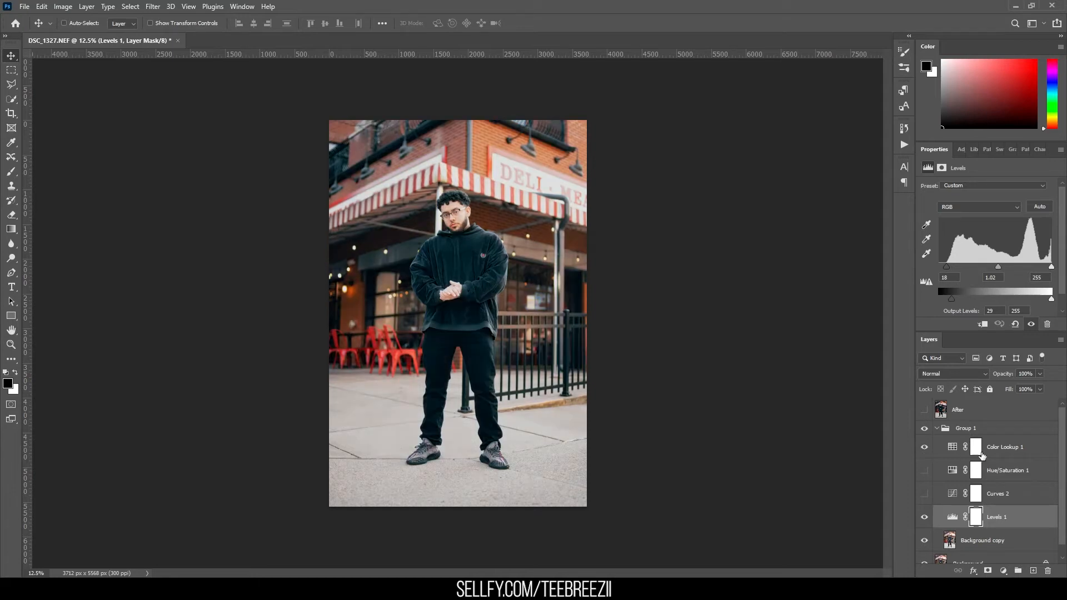
pyautogui.click(1028, 455)
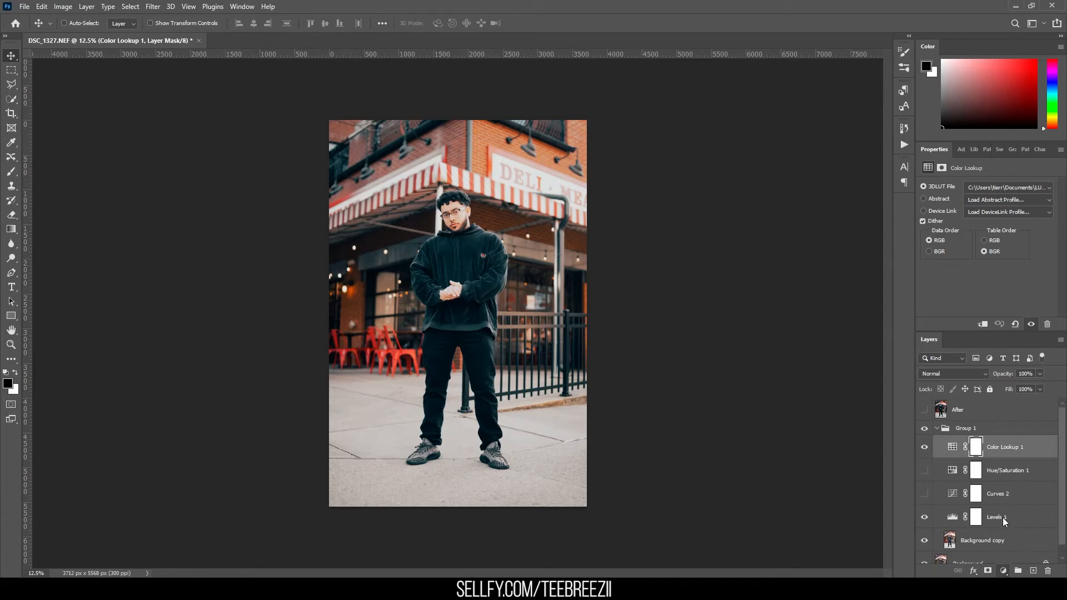
# Try adding a second Color Lookup adjustment layer above Color Lookup 1, and delete it again.
pyautogui.click(973, 199)
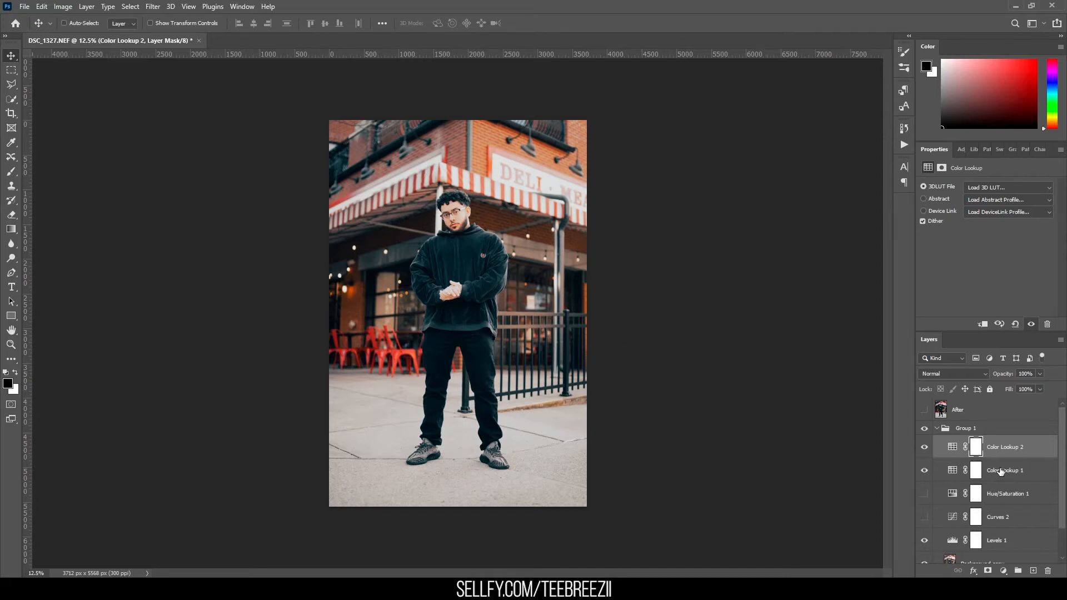
pyautogui.press('x')
pyautogui.press('Delete')
pyautogui.press('x')
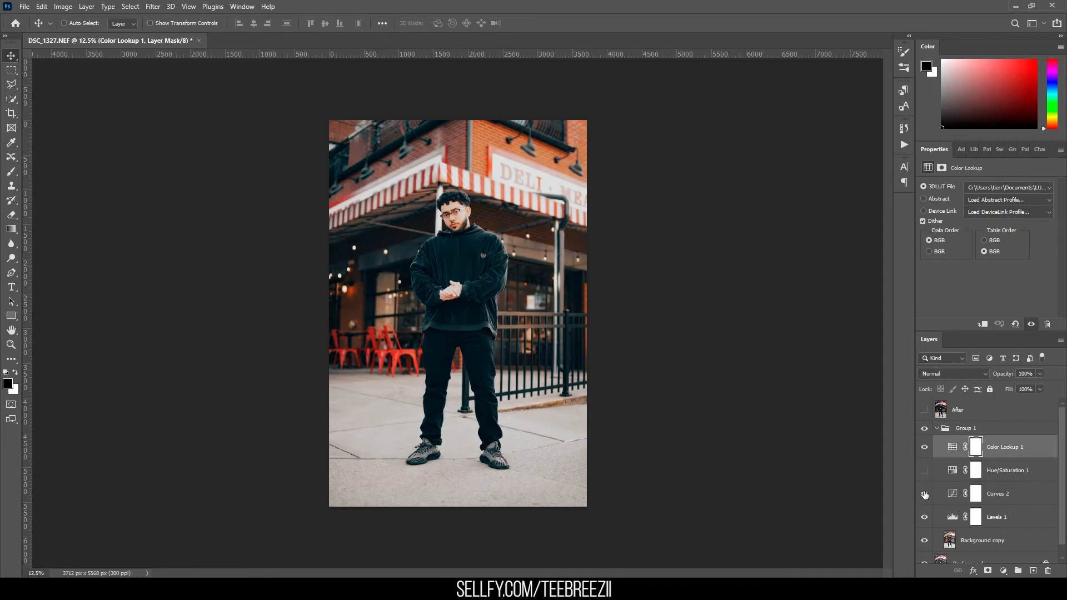
# Toggle the Curves 2 layer off and on to compare its effect on the photo.
pyautogui.click(924, 494)
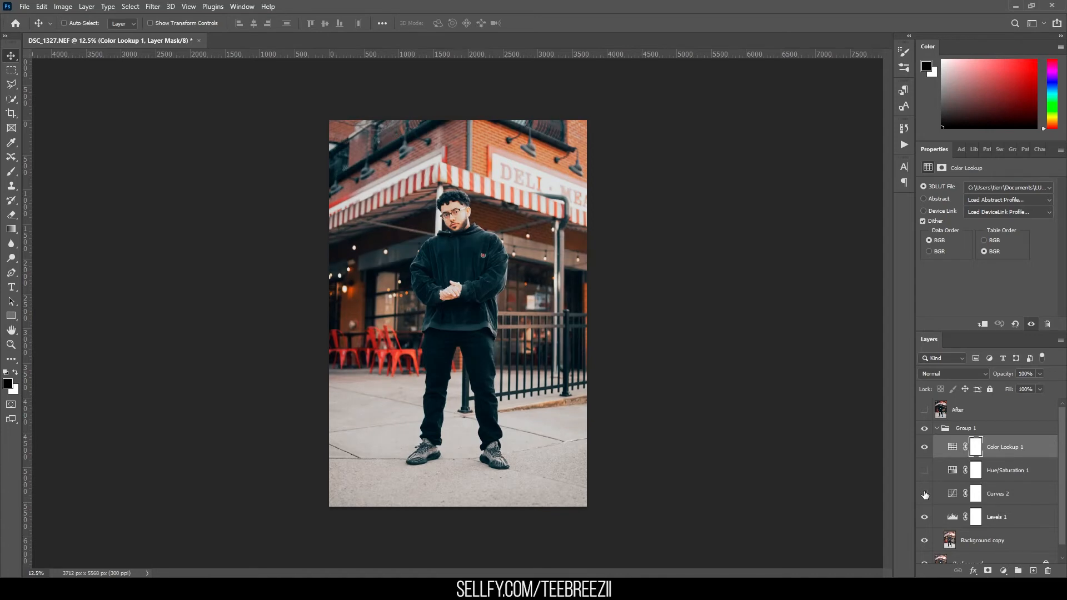
pyautogui.click(924, 493)
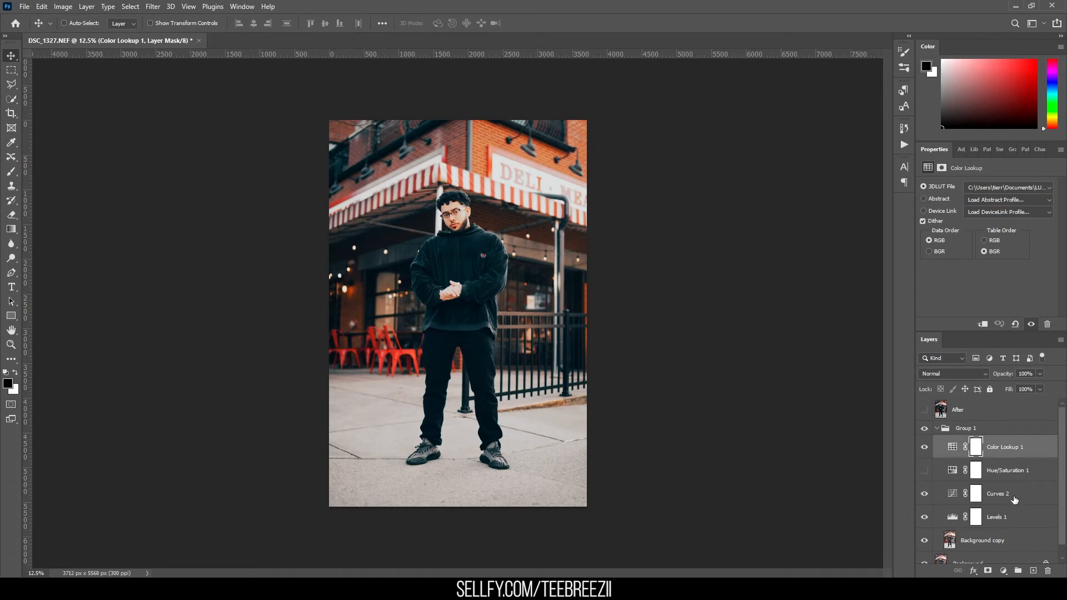
# Try adding a new Curves adjustment layer directly above Curves 2, and delete it again.
pyautogui.click(946, 496)
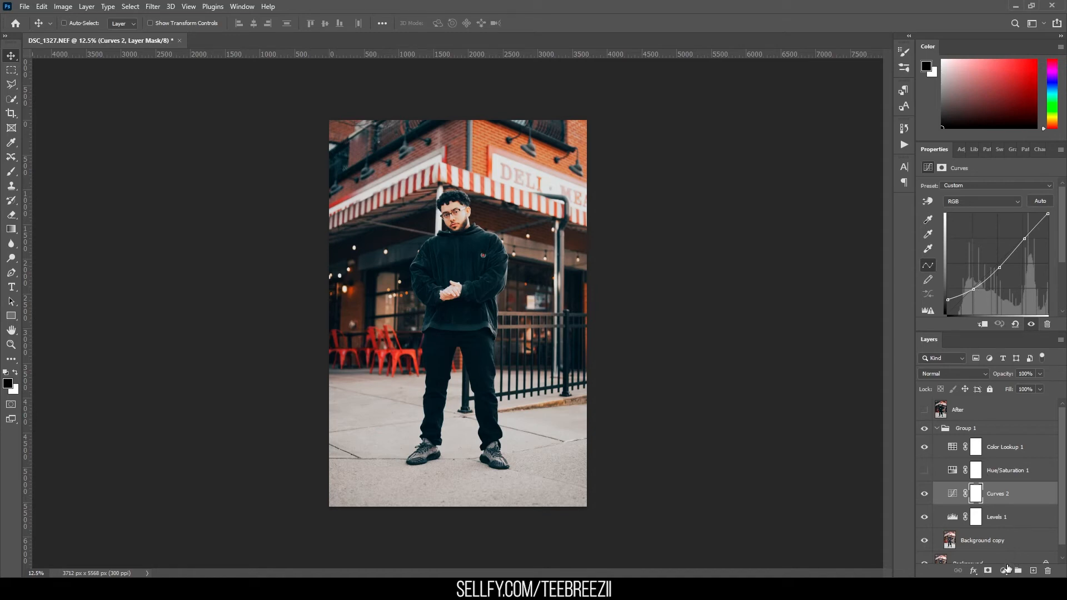
pyautogui.click(1015, 431)
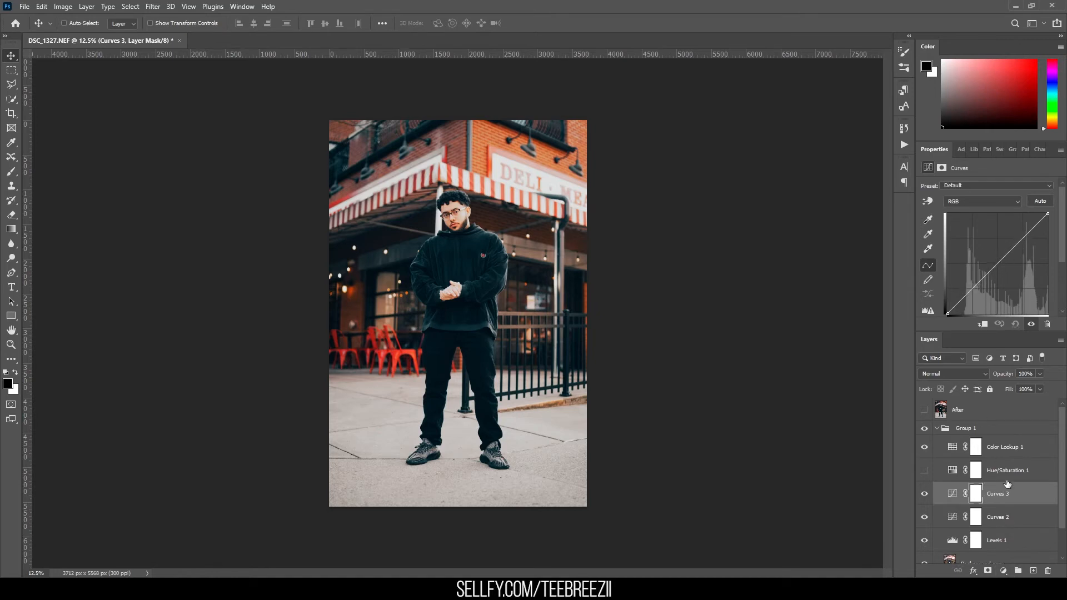
pyautogui.press('Delete')
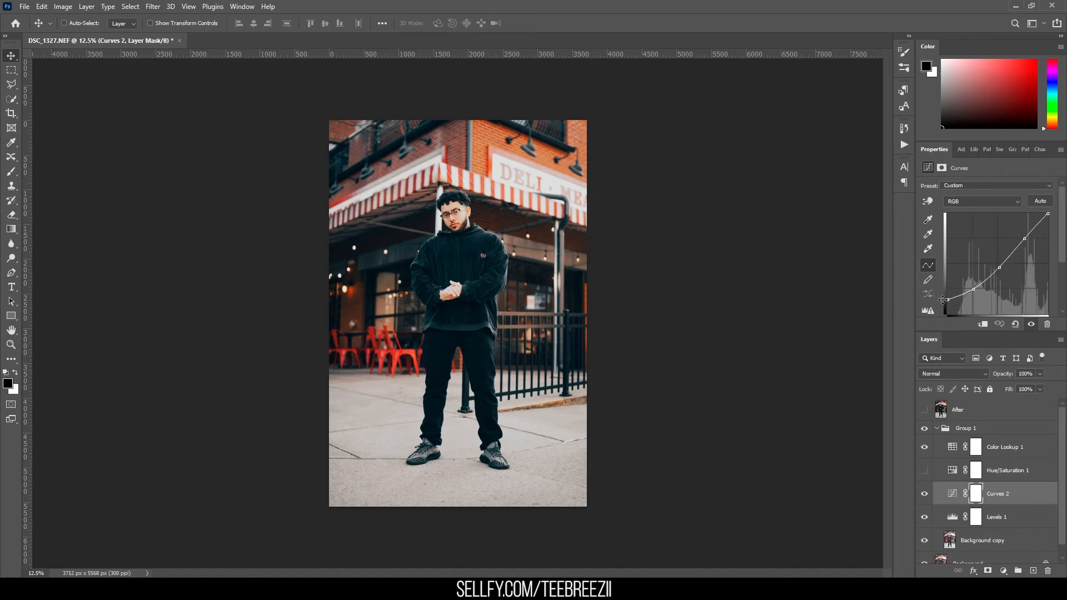
# Try moving the black point and the midtone point on the Curves 2 RGB curve, and undo the changes.
pyautogui.moveTo(945, 297)
pyautogui.mouseDown()
pyautogui.moveTo(944, 310)
pyautogui.moveTo(943, 295)
pyautogui.mouseUp()
pyautogui.hotkey('ctrl', 'z')
pyautogui.moveTo(999, 267); pyautogui.dragTo(997, 265)
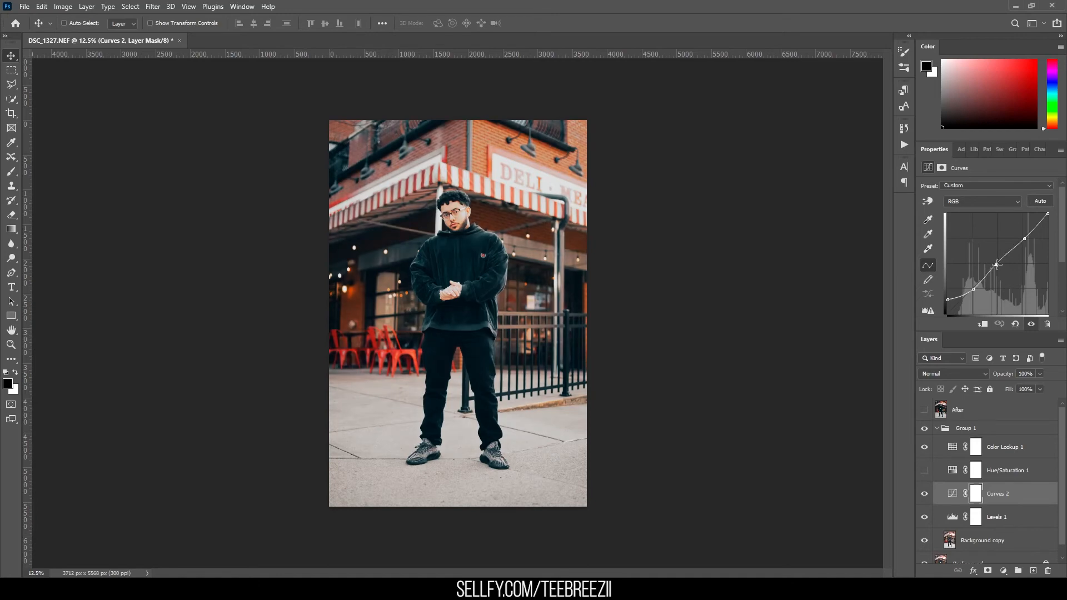
pyautogui.moveTo(997, 265); pyautogui.dragTo(997, 267)
pyautogui.hotkey('ctrl', 'z')
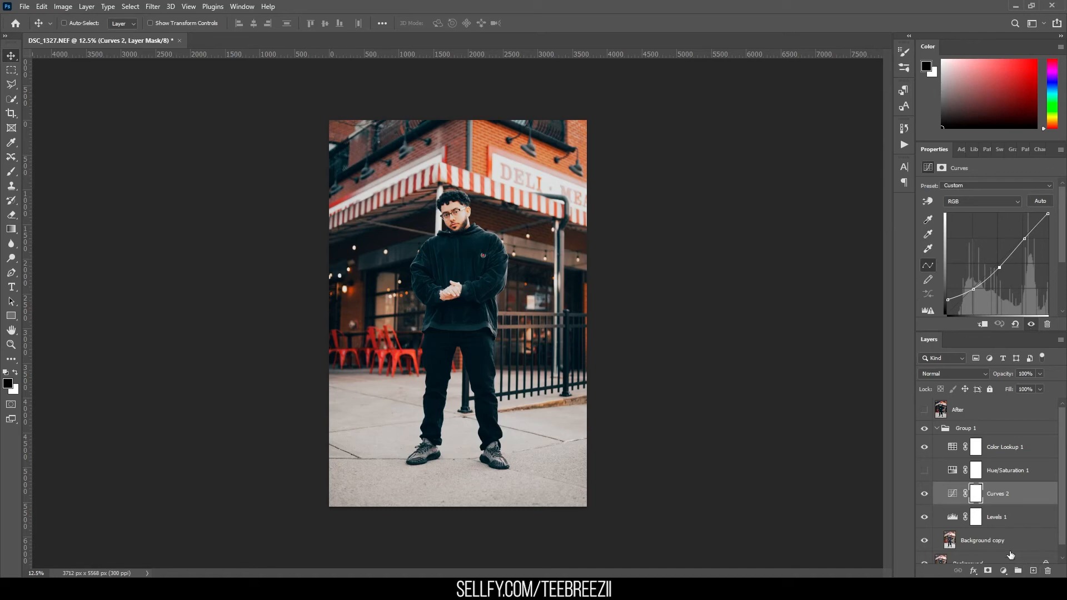
# Make the Hue/Saturation 1 layer visible and toggle it off and on to compare its effect.
pyautogui.click(924, 471)
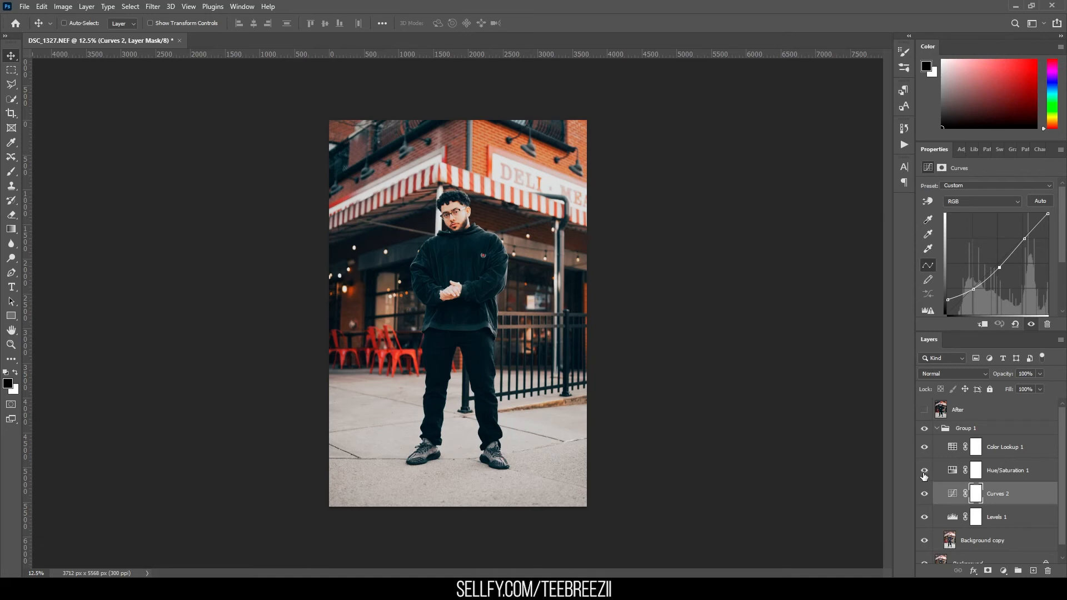
pyautogui.click(950, 470)
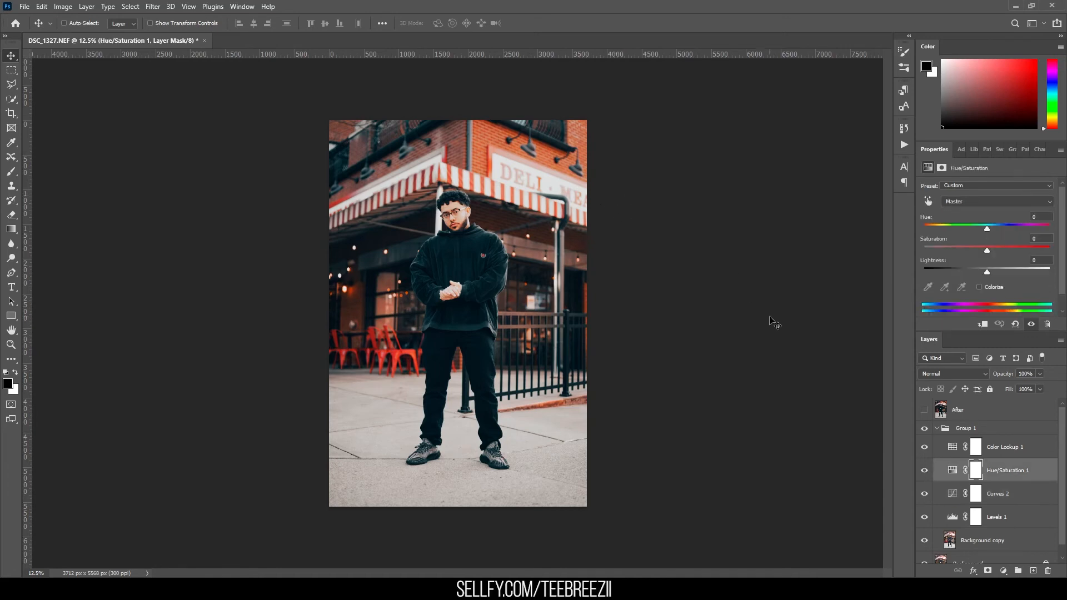
pyautogui.click(925, 471)
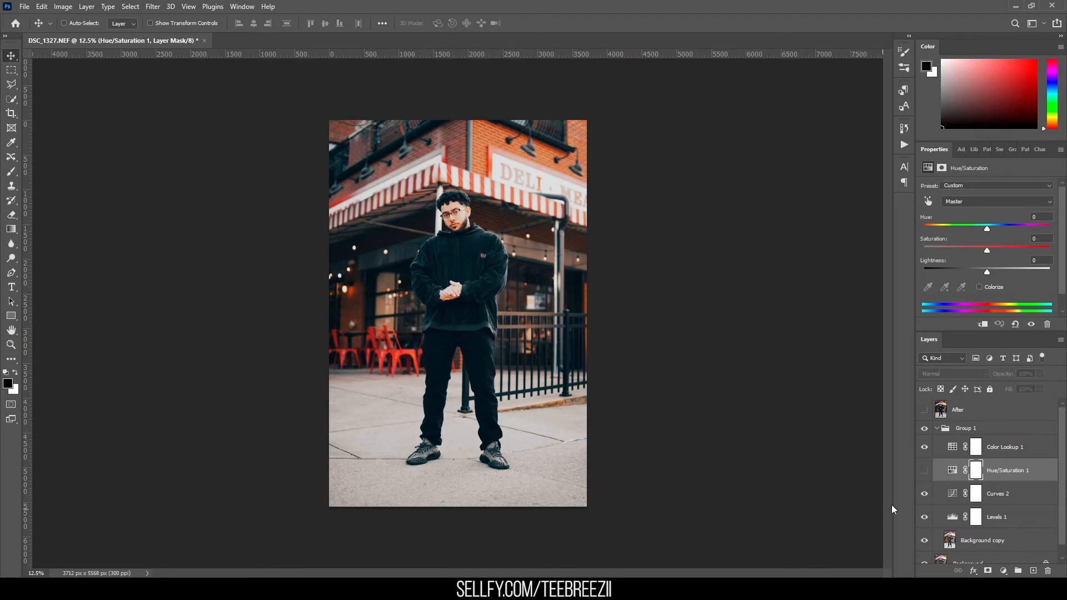
pyautogui.click(926, 471)
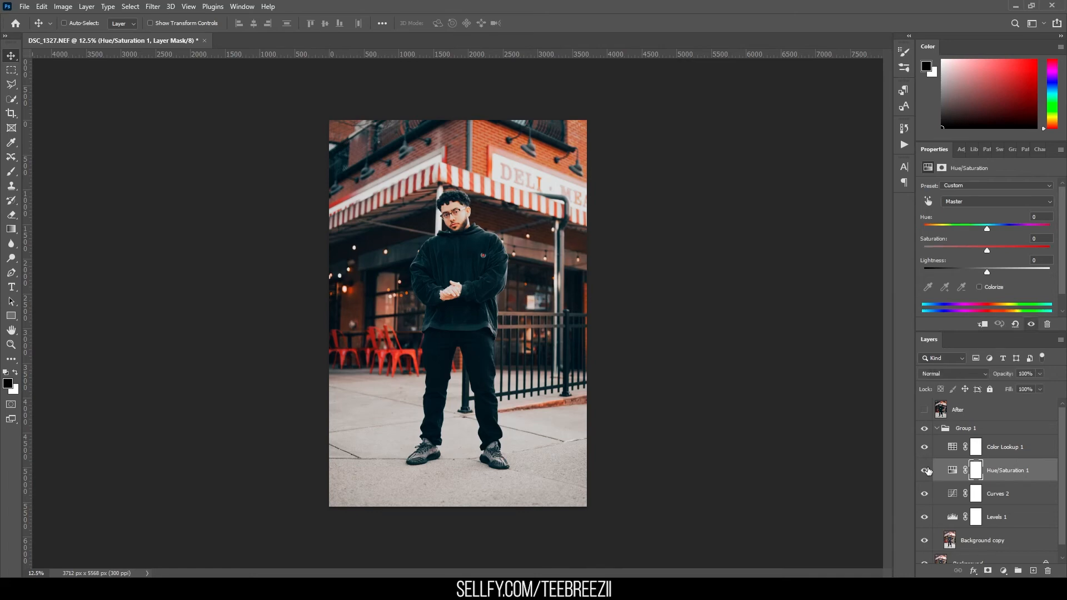
# Display the Yellows range of the Hue/Saturation 1 adjustment to examine its values.
pyautogui.click(952, 470)
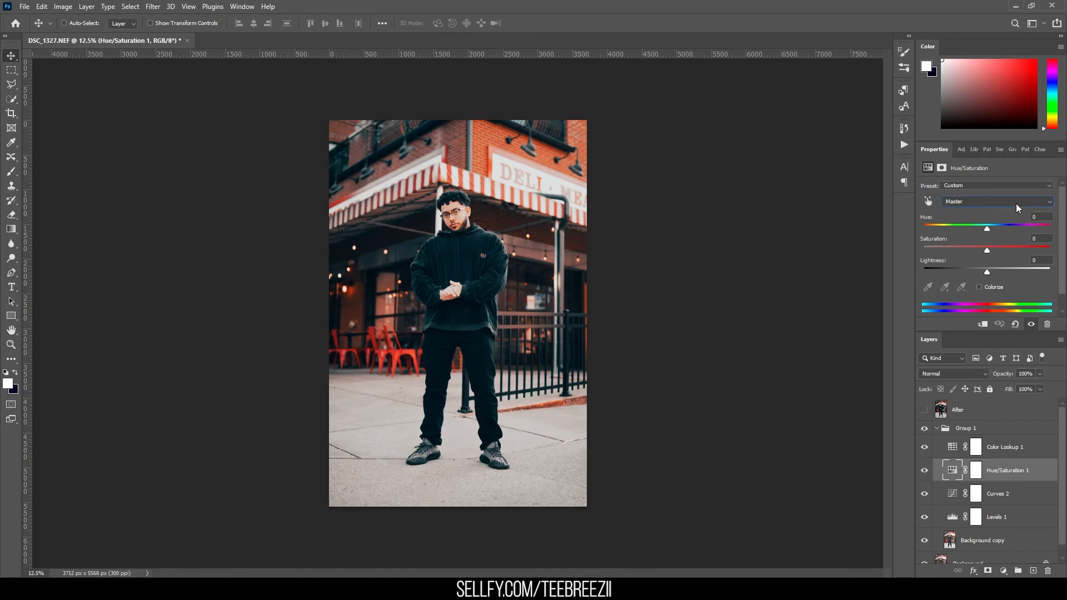
pyautogui.press('Down')
pyautogui.press('Down')
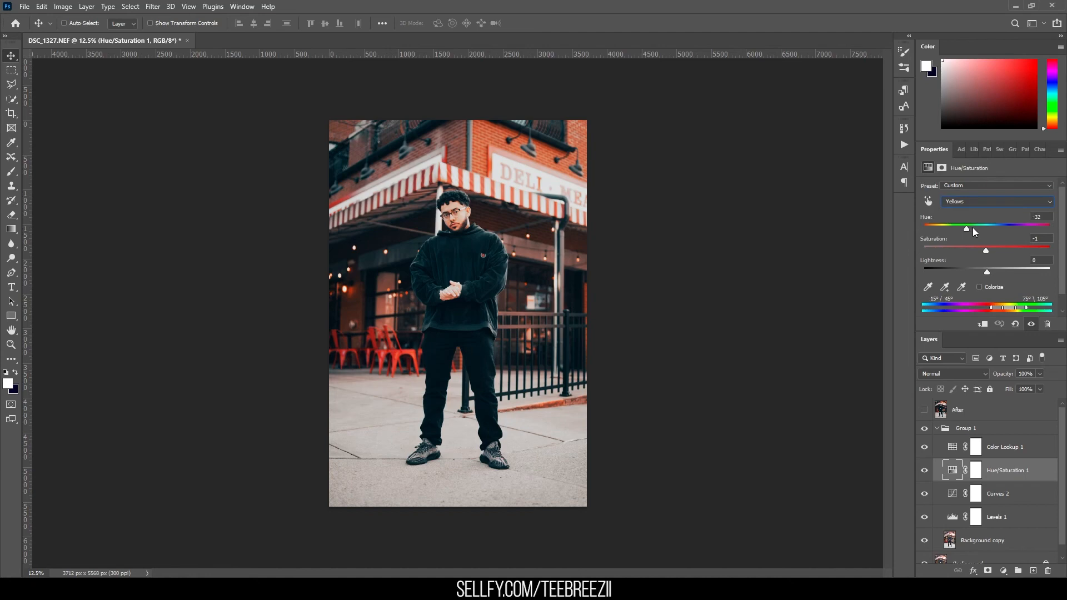